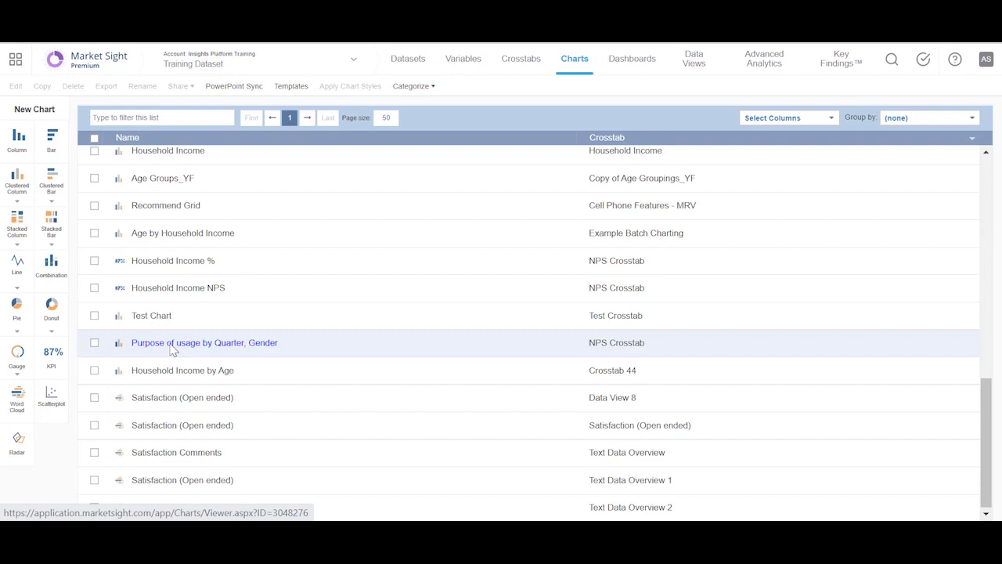
Open the 'Purpose of usage by Quarter, Gender' clustered column chart from the Charts tab
click(172, 348)
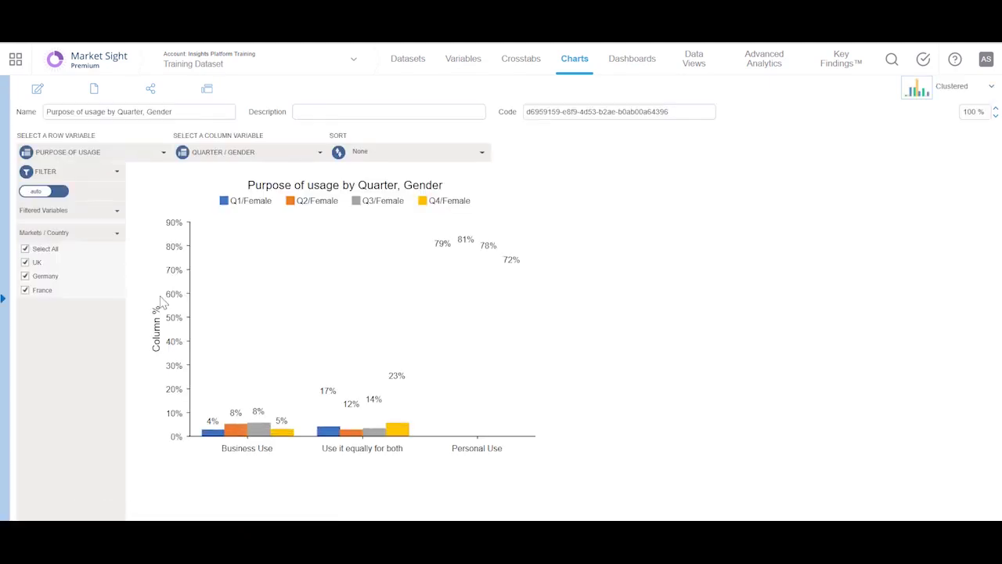
Show the chart's share menu with Key Findings, Email, PowerPoint, Image, URL and Excel options
click(155, 98)
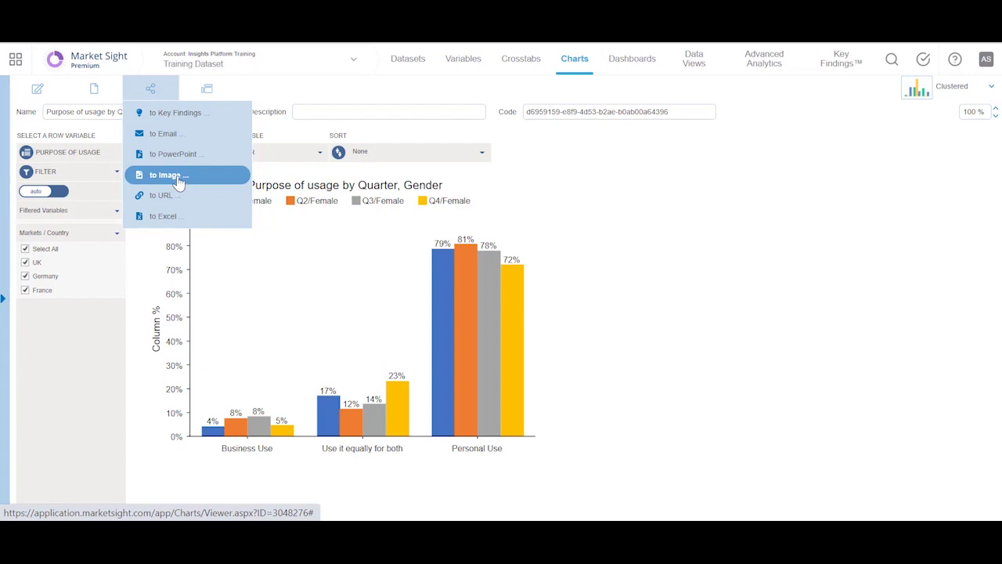
Export to PowerPoint with the Standard Template, bulk-exporting one chart per Markets / Country value
click(178, 155)
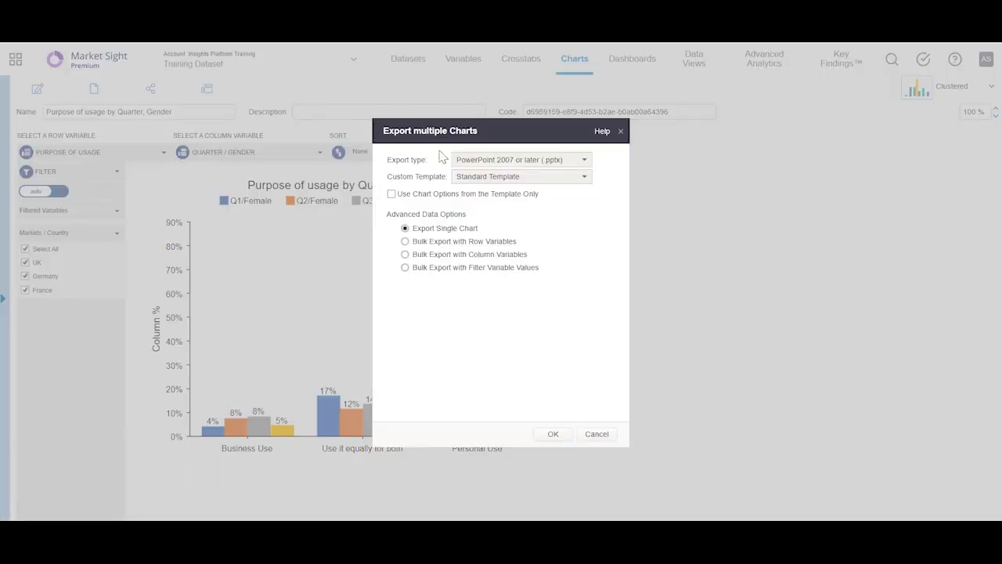
click(535, 182)
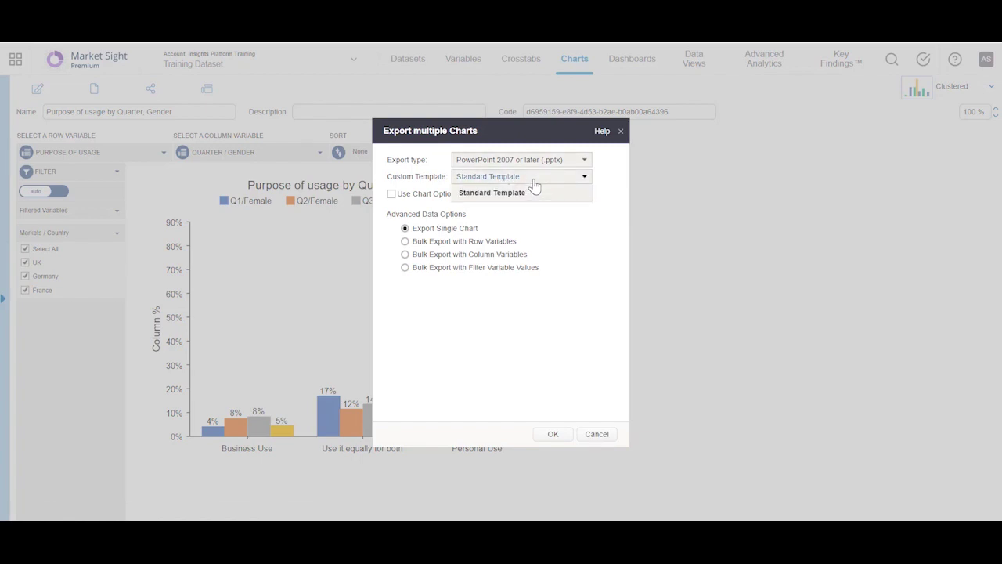
click(618, 202)
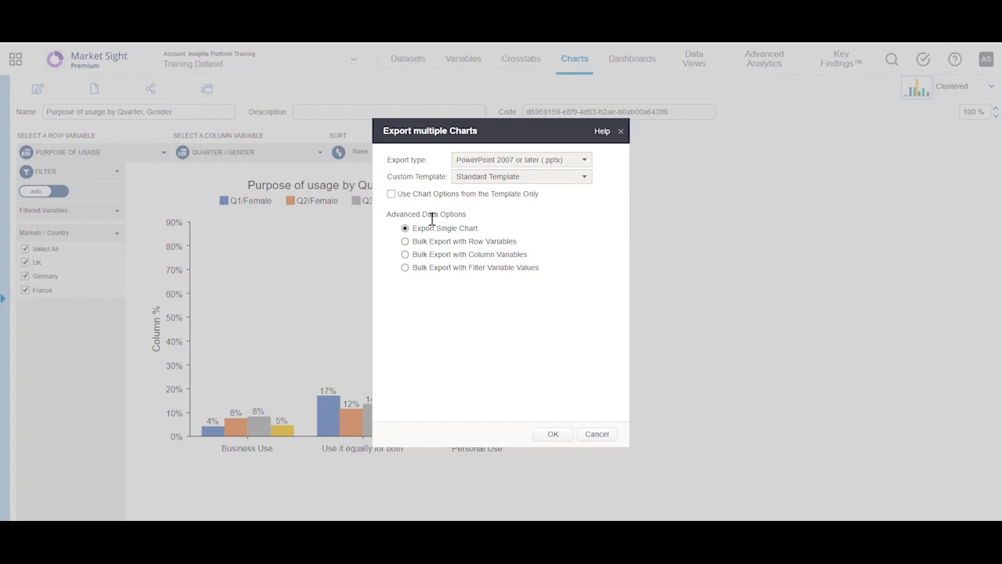
click(405, 268)
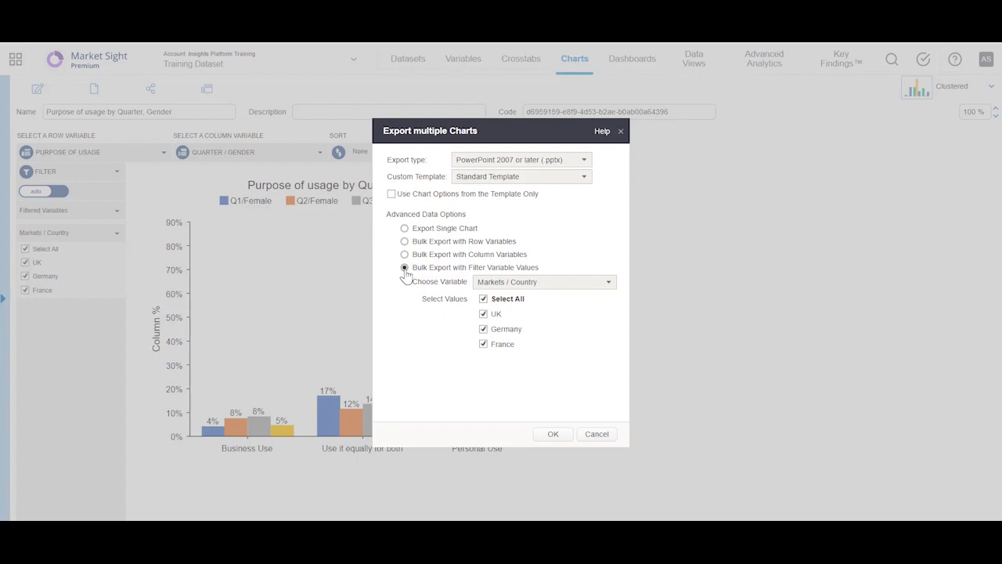
Run the bulk export, download the resulting .pptx file and open it in PowerPoint
click(553, 436)
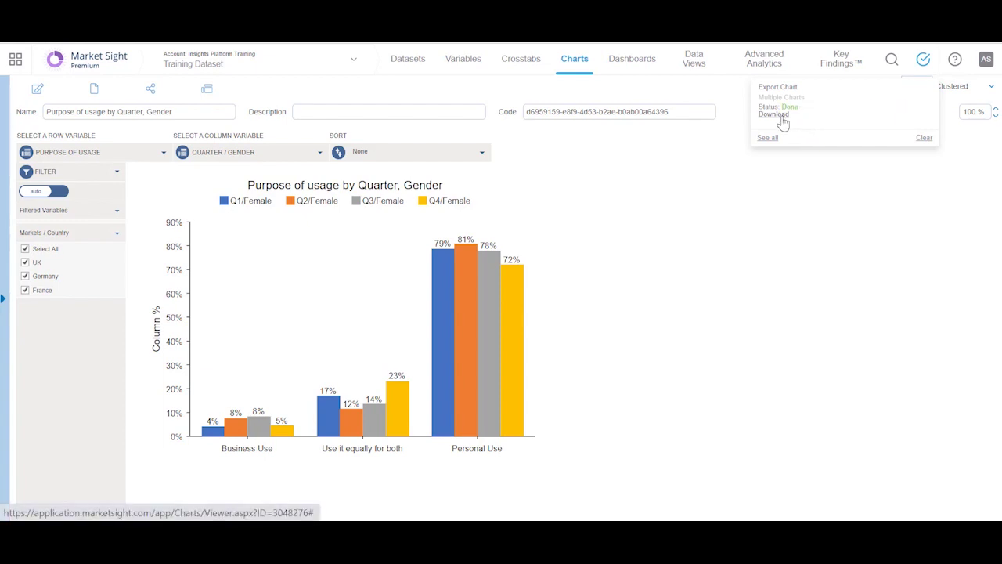
click(779, 116)
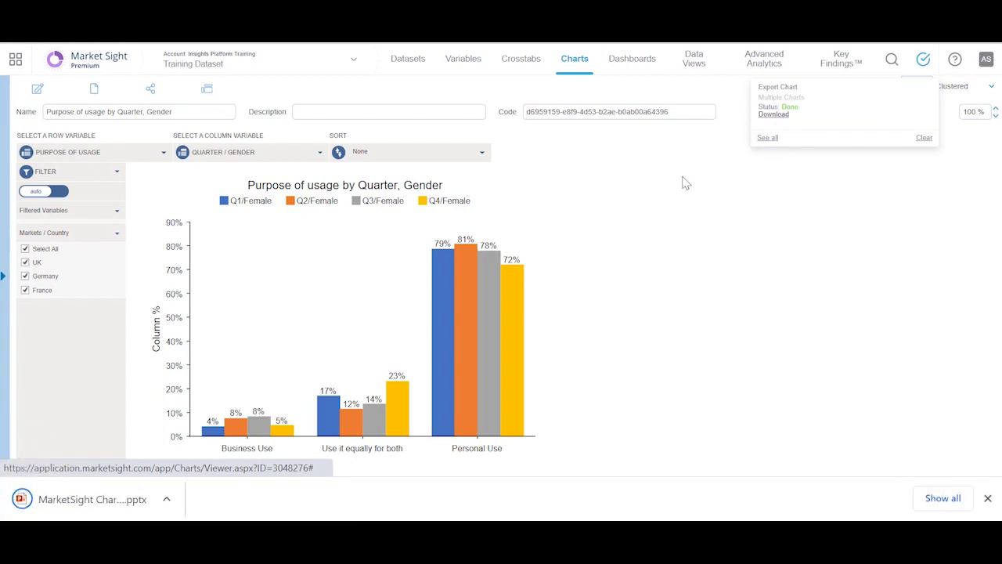
click(94, 499)
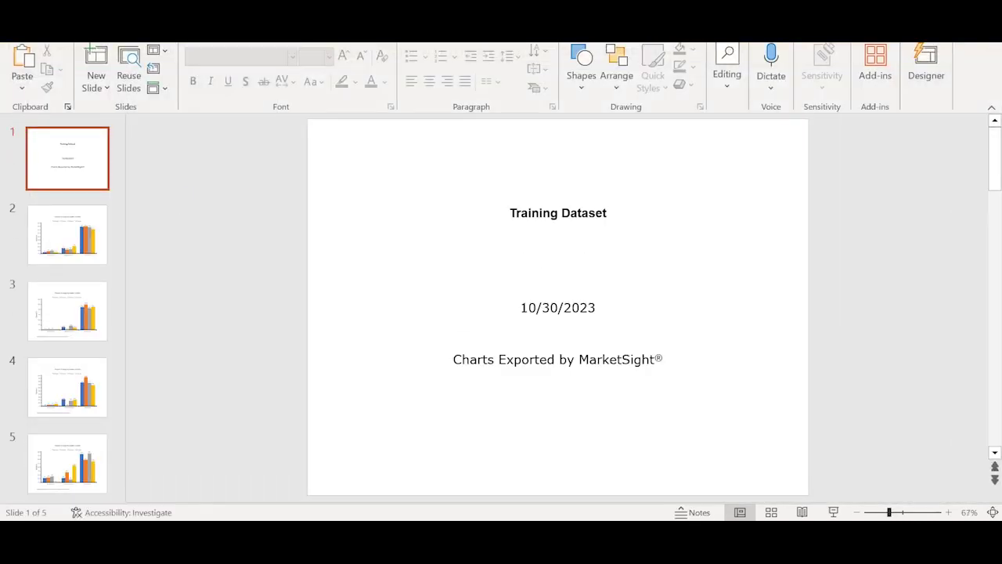
Step through the UK, Germany and France chart slides, then dismiss the export notification
key(Down)
key(Down)
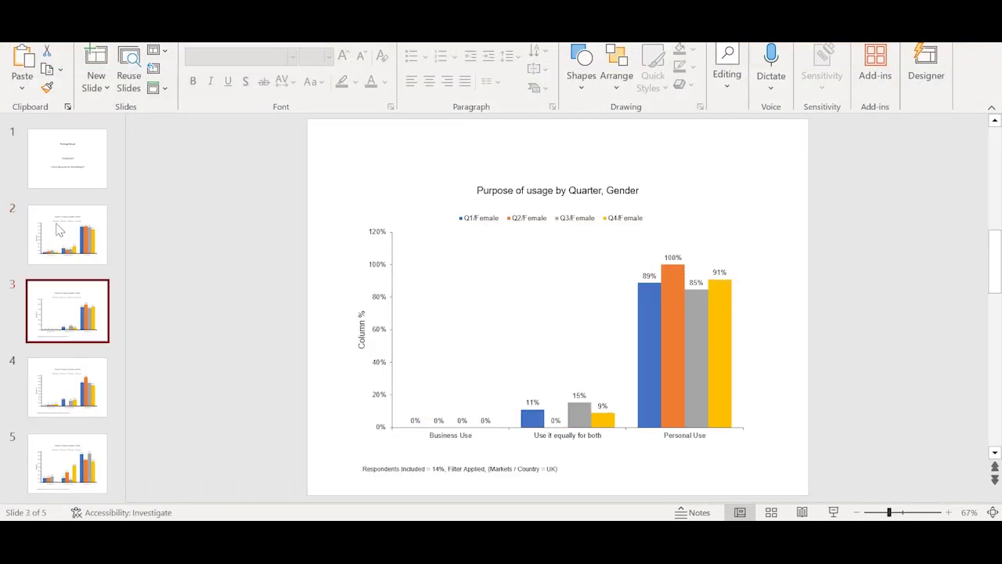
key(Down)
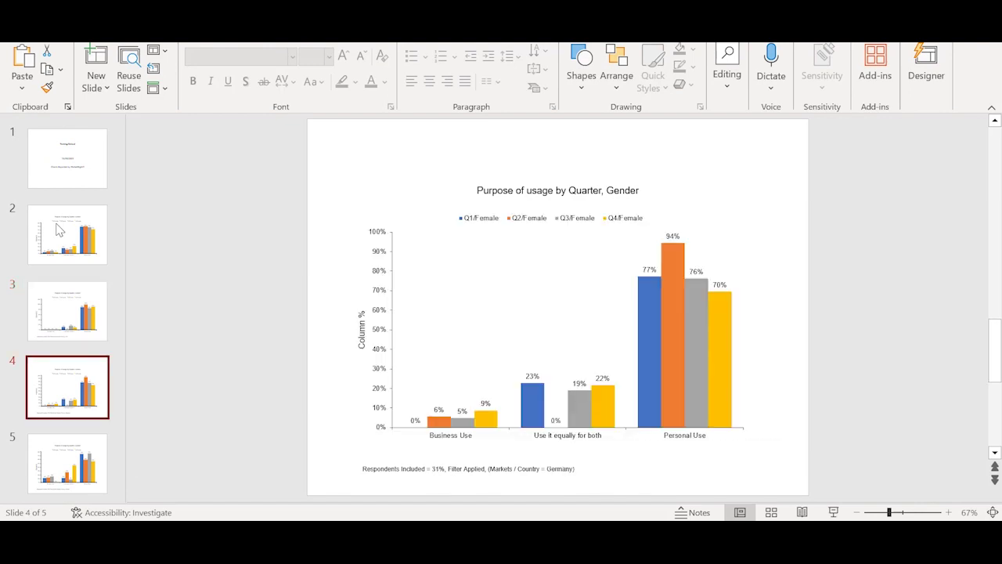
key(Down)
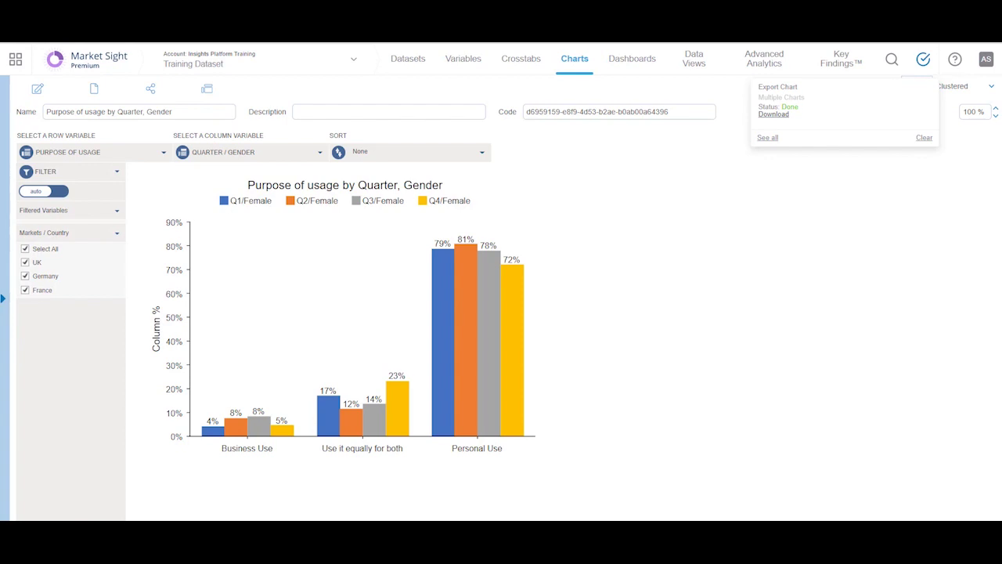
click(180, 287)
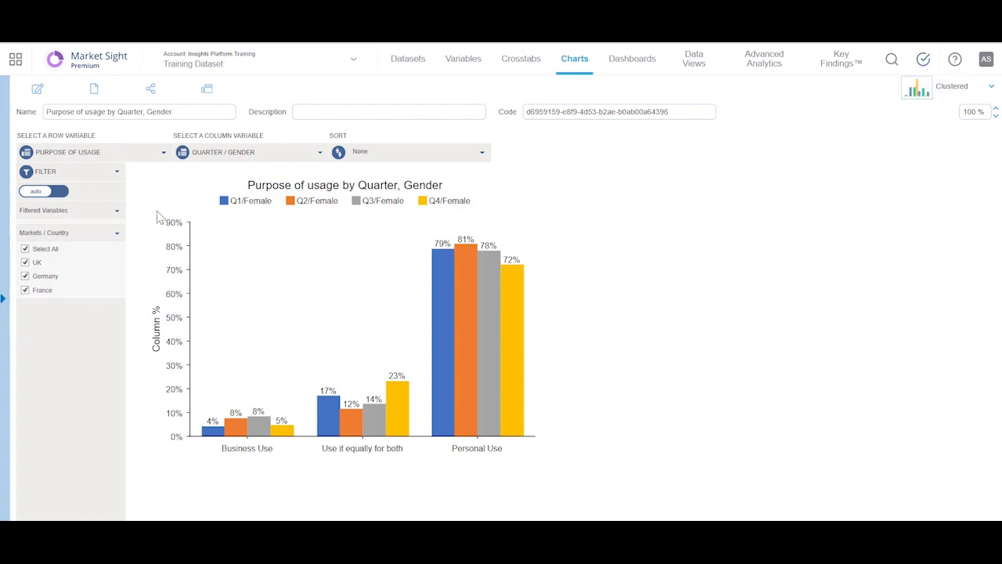
Mark the chart in the Charts list, then reopen it and bring up its sharing options
click(573, 71)
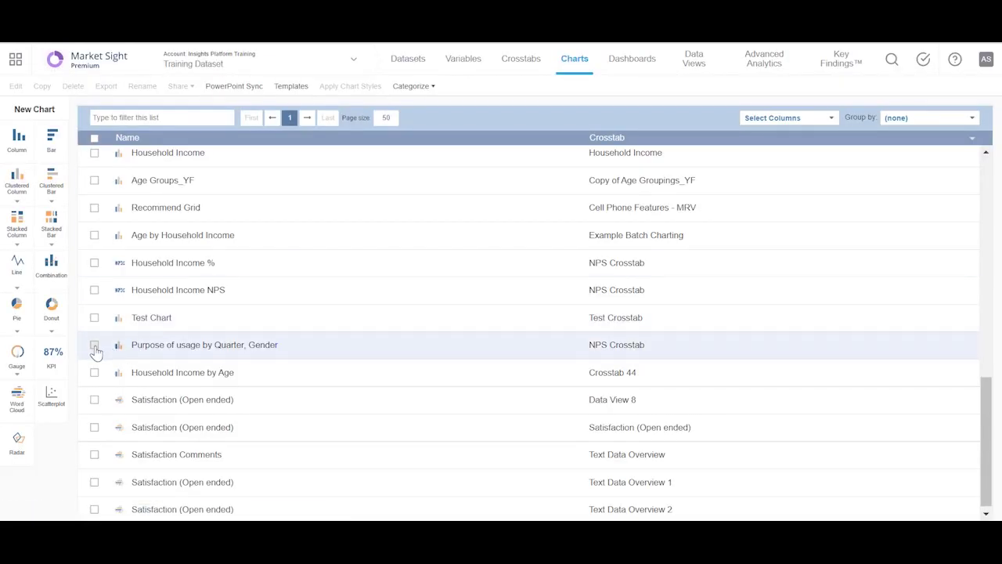
click(94, 346)
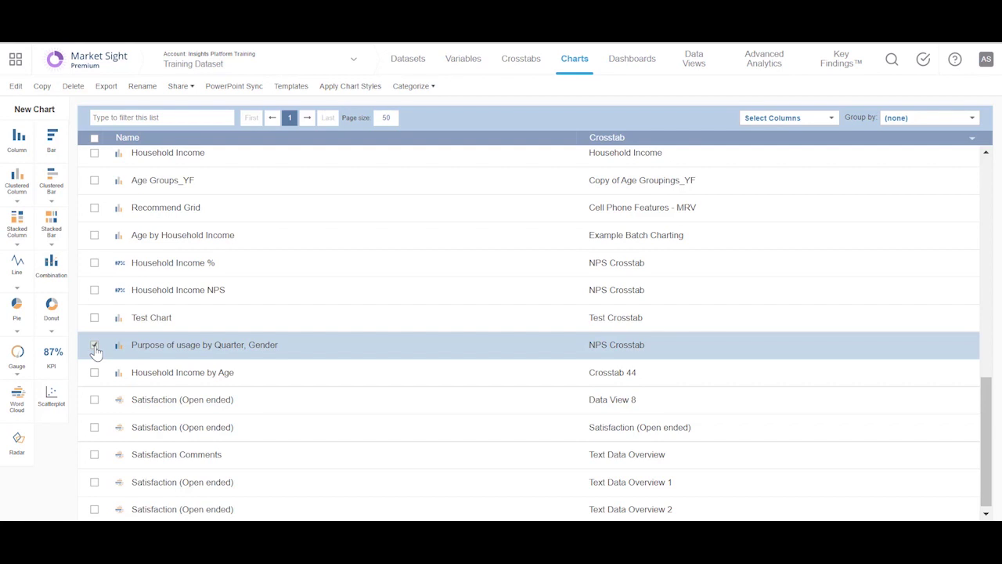
click(189, 93)
click(188, 93)
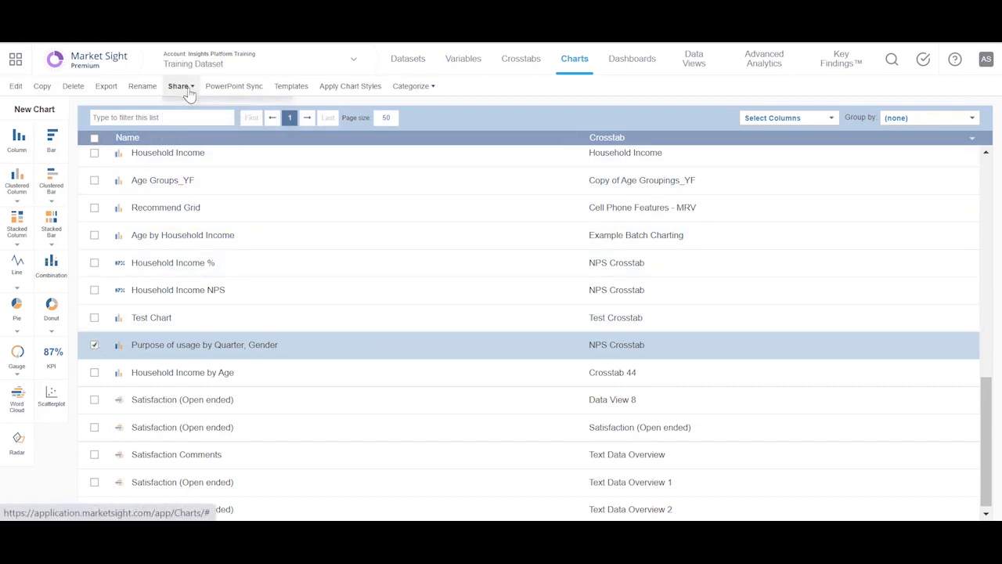
click(175, 348)
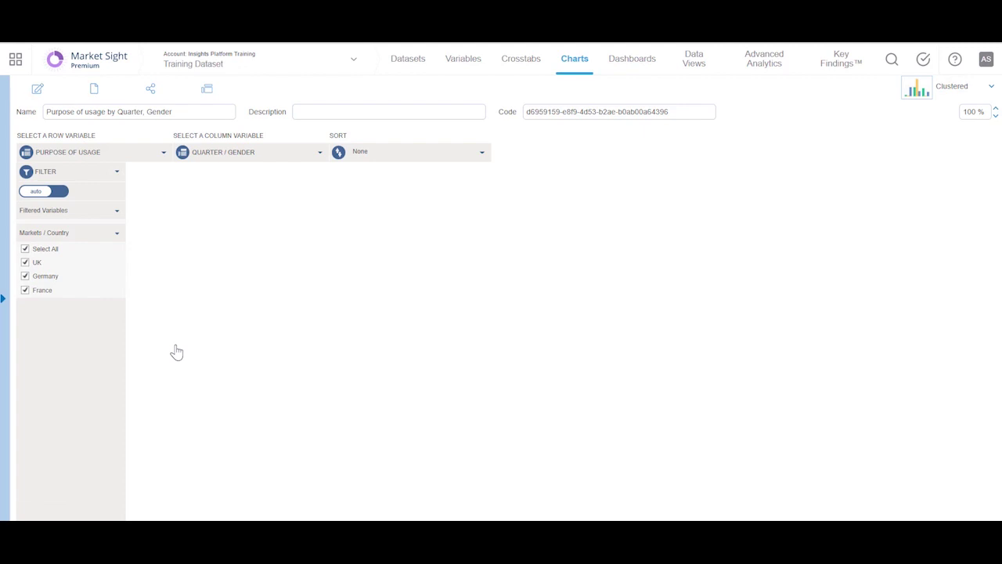
click(153, 94)
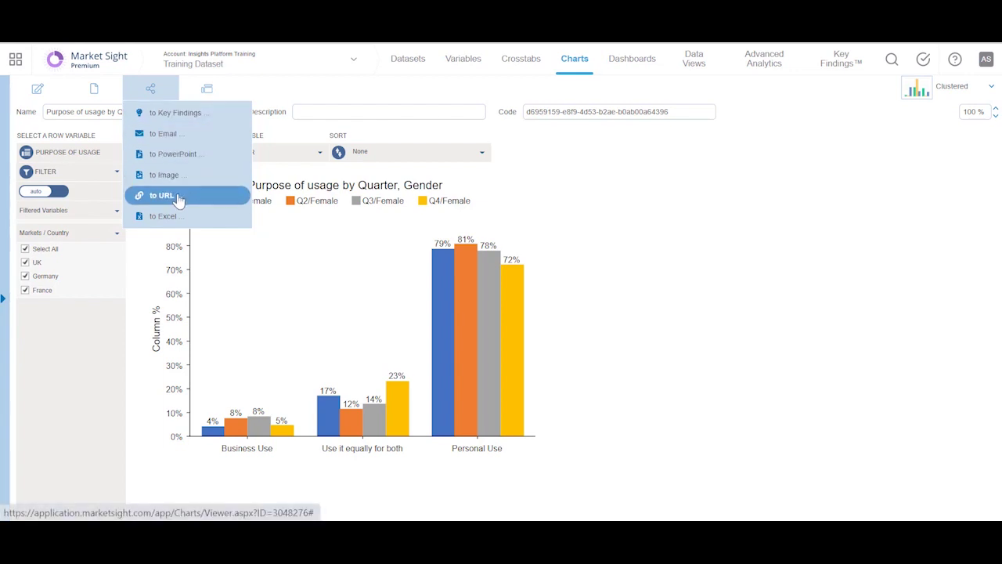
click(179, 135)
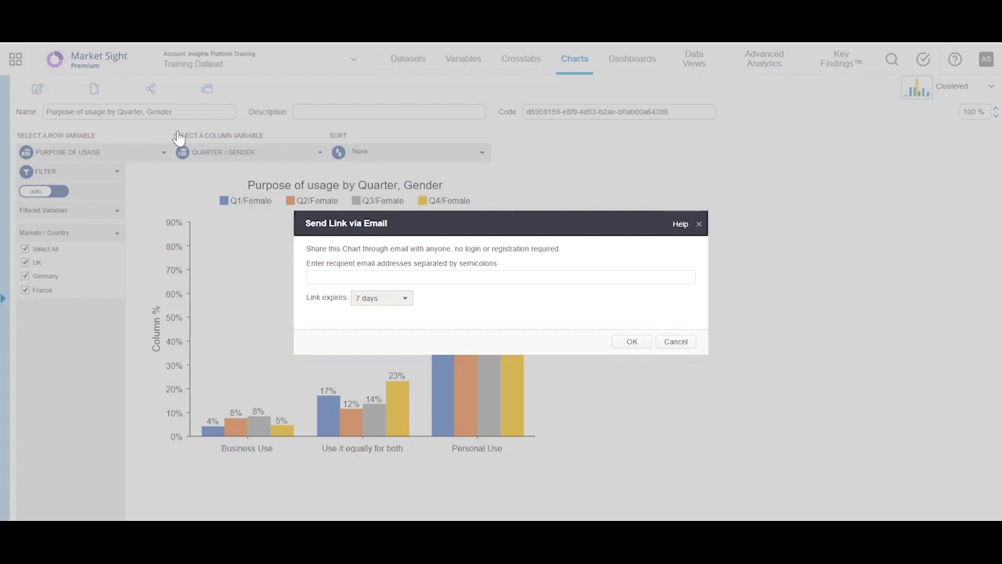
click(381, 302)
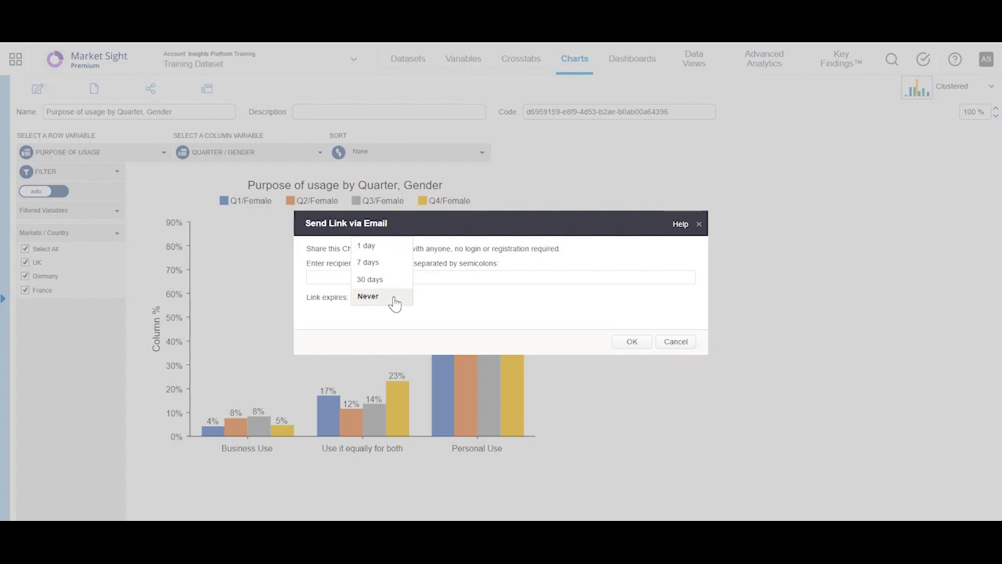
click(487, 310)
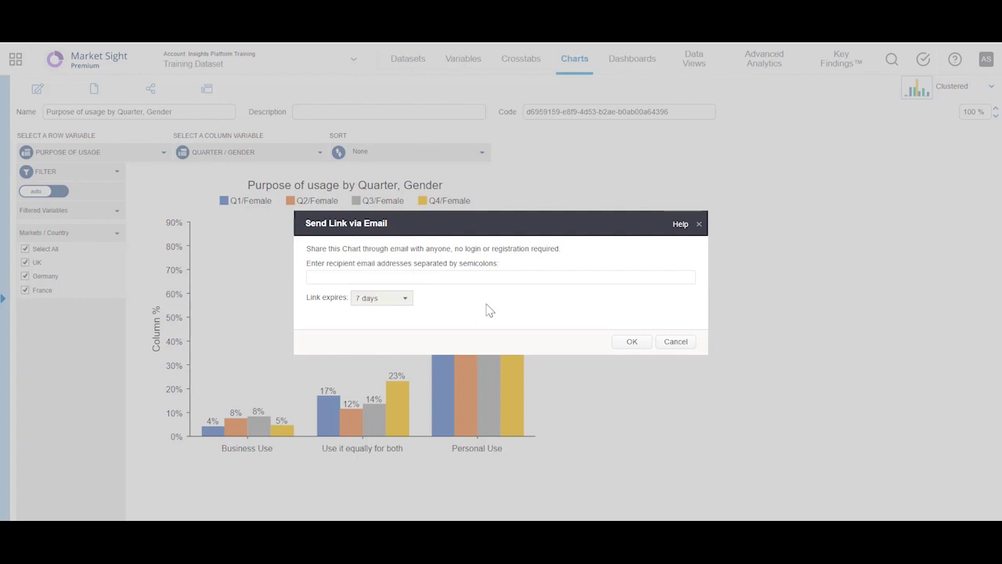
click(675, 343)
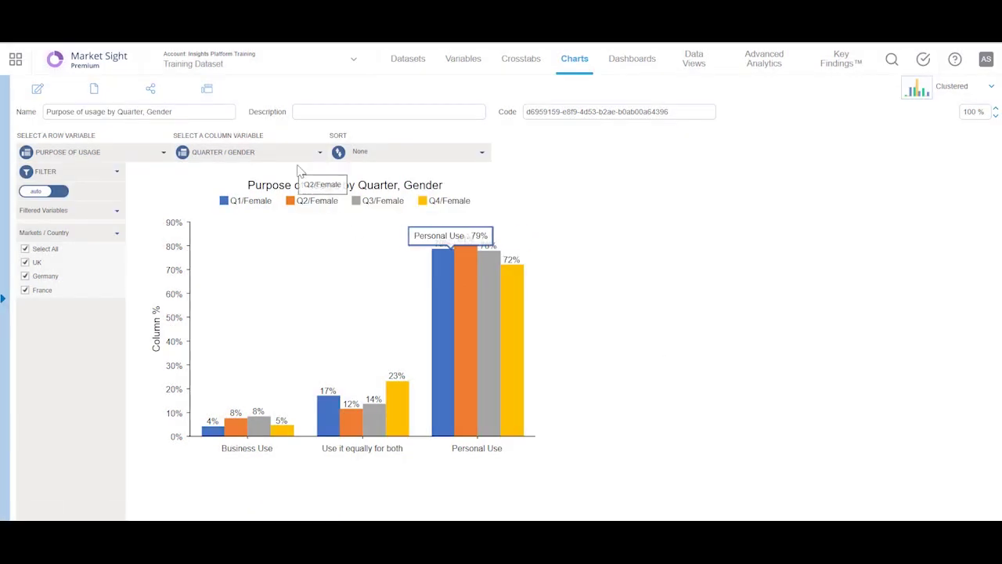
click(152, 90)
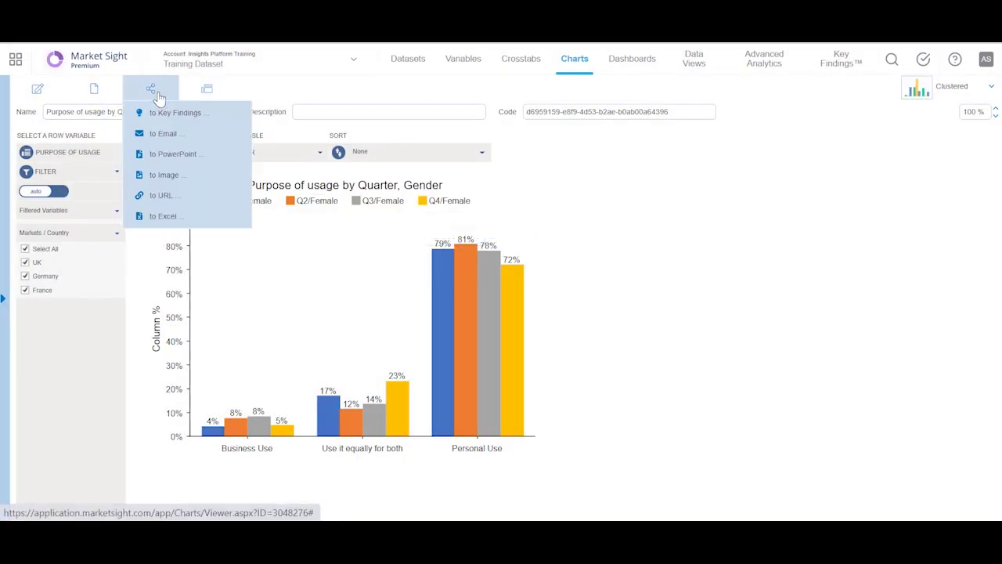
click(166, 196)
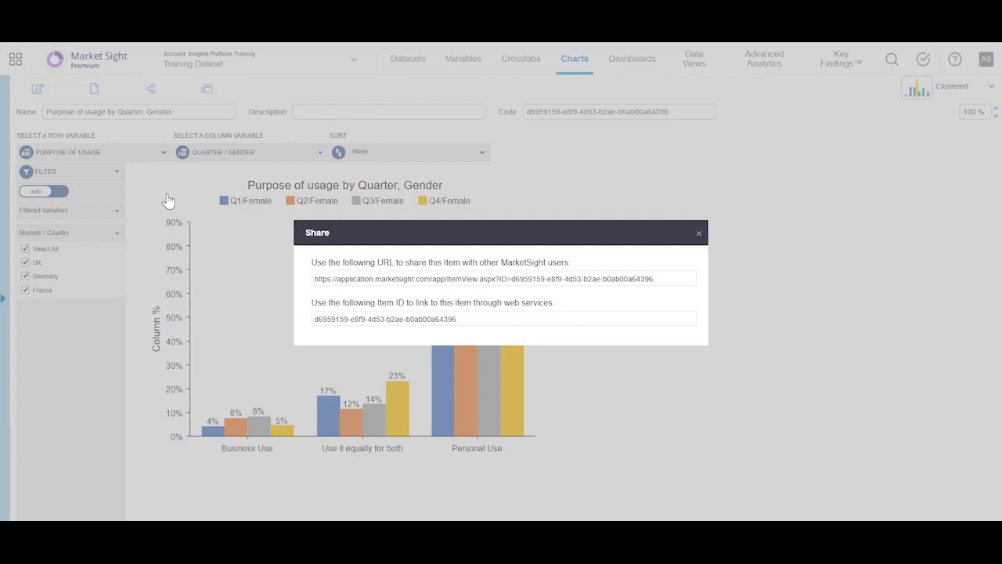
click(667, 282)
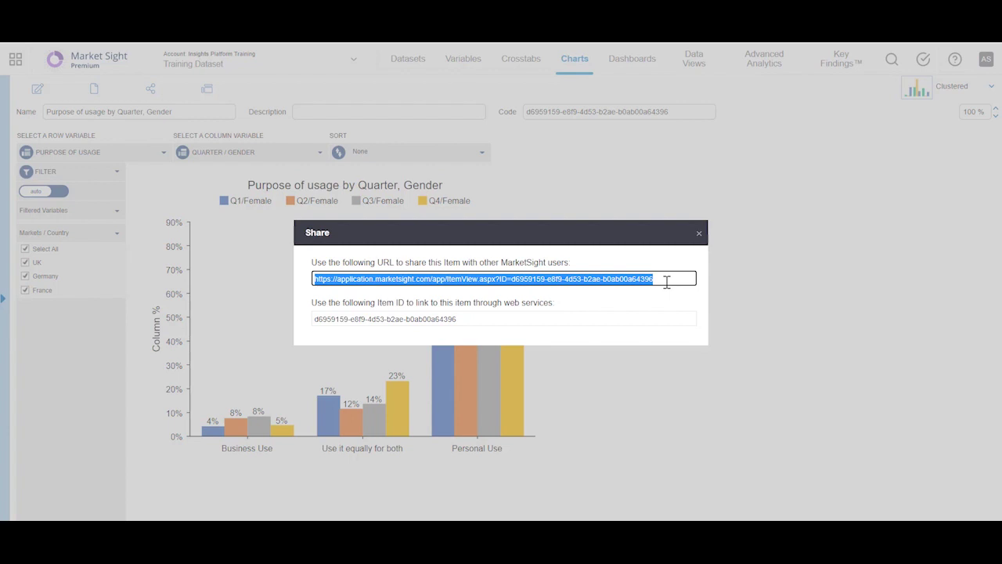
click(699, 233)
click(151, 89)
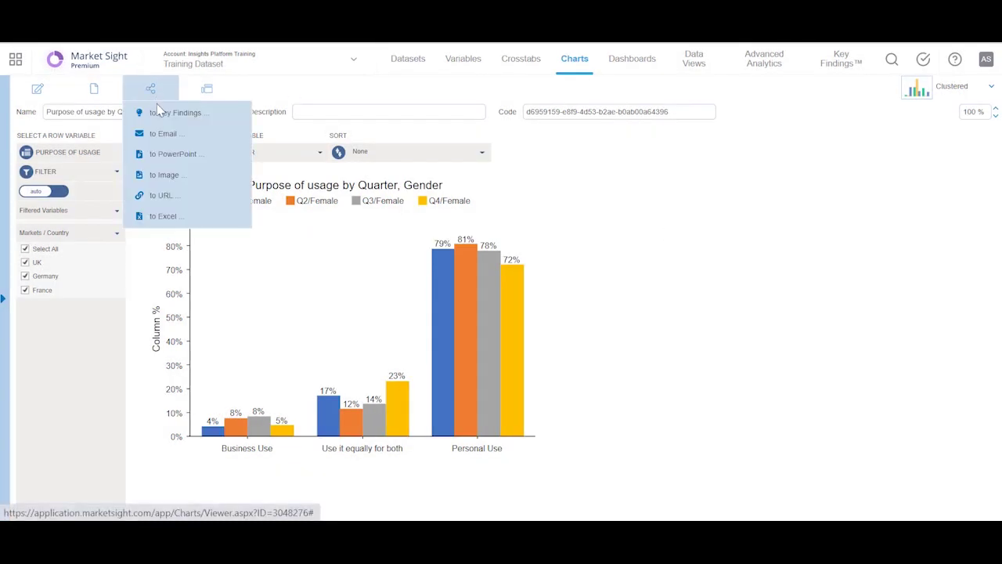
click(160, 115)
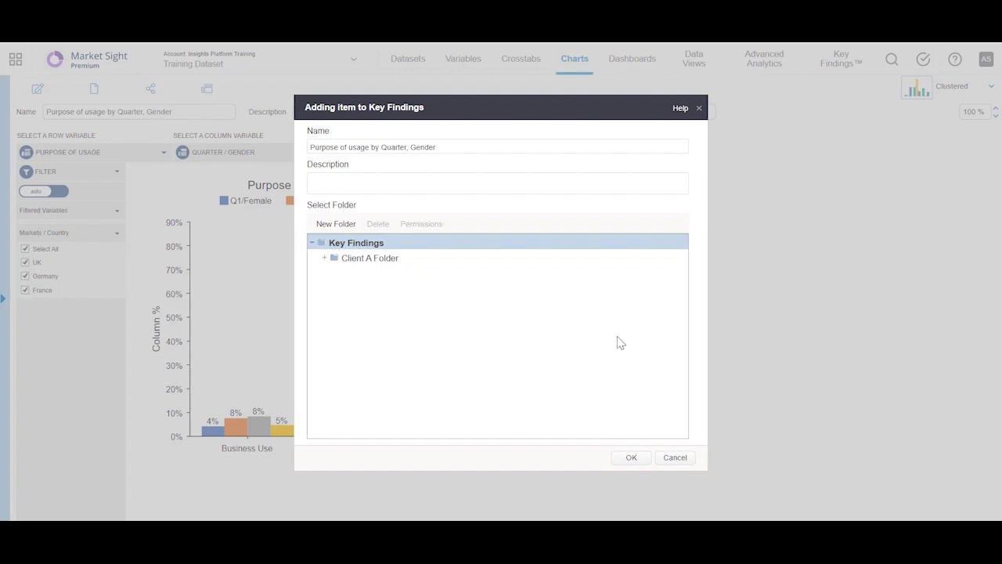
click(675, 458)
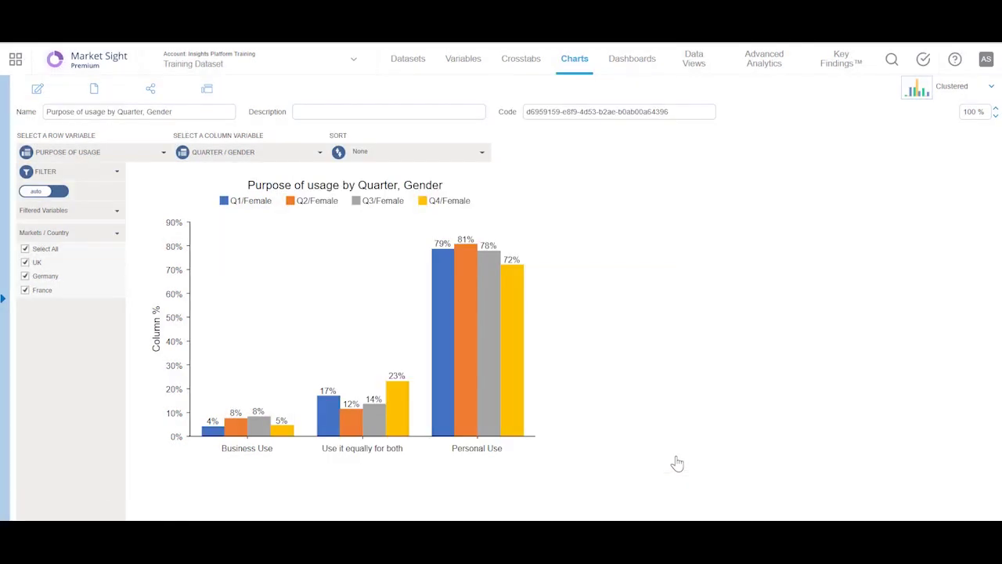